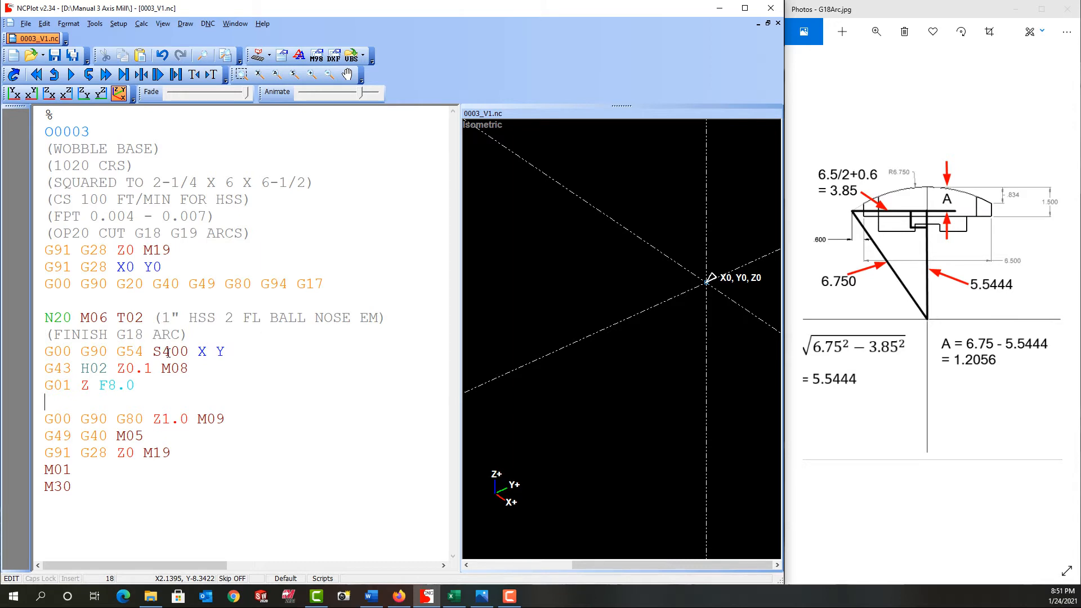
Set the S400 rapid positioning line to start at X-3.85 Y-3.01
left_click(190, 352)
left_click(208, 352)
type("-3")
type(".85")
type("-")
type("3.01")
Set the G01 feed line to plunge to Z-1.2056 at F8.0
key("Right")
key("Right")
type("-1.2")
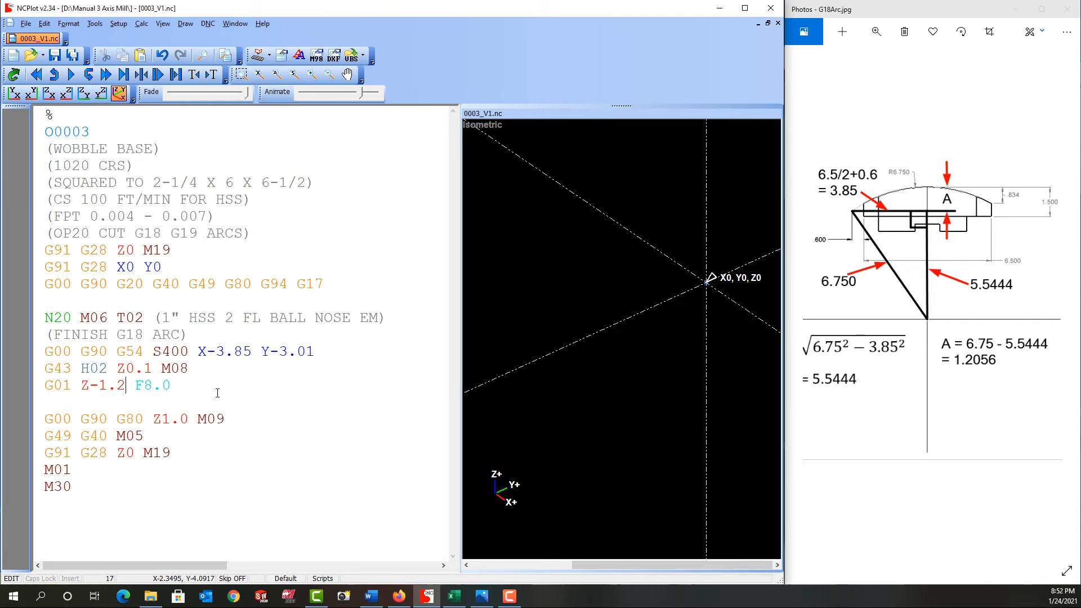
type("056")
type("G")
type("18")
type("G03")
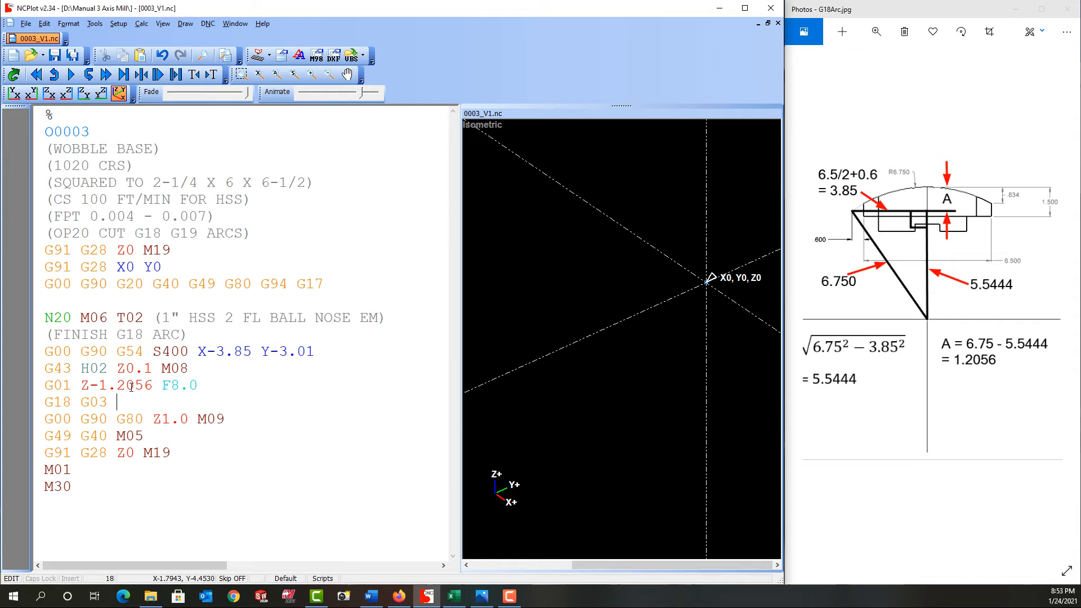
type("X3.8")
type("5")
type("R")
type("6.75")
Add the G18 G03 X3.85 R6.75 arc and redraw the backplot to check it
key("F5")
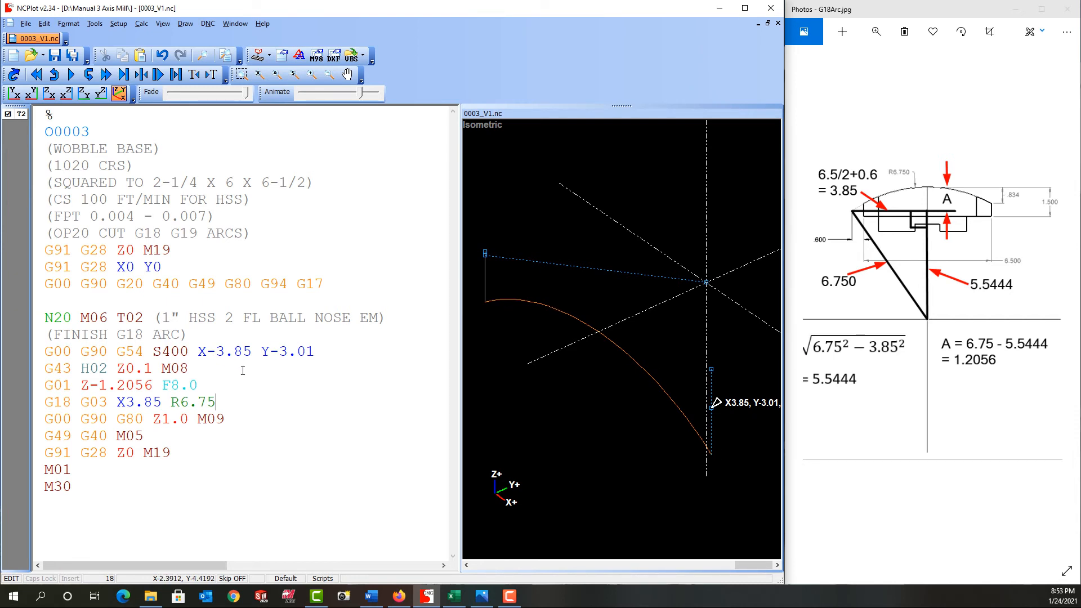
Add a G91 G01 Y0.025 step-over line, then a G02 X-3.85 R6.75 return arc line
key("Return")
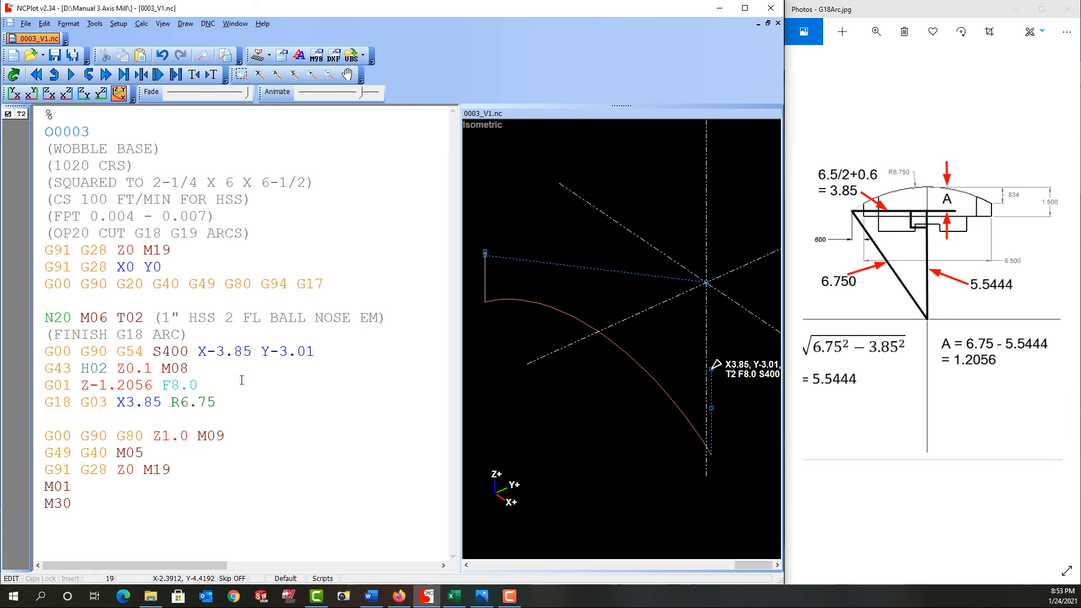
type("G91 G")
type("01 Y0.")
type("025")
key("Return")
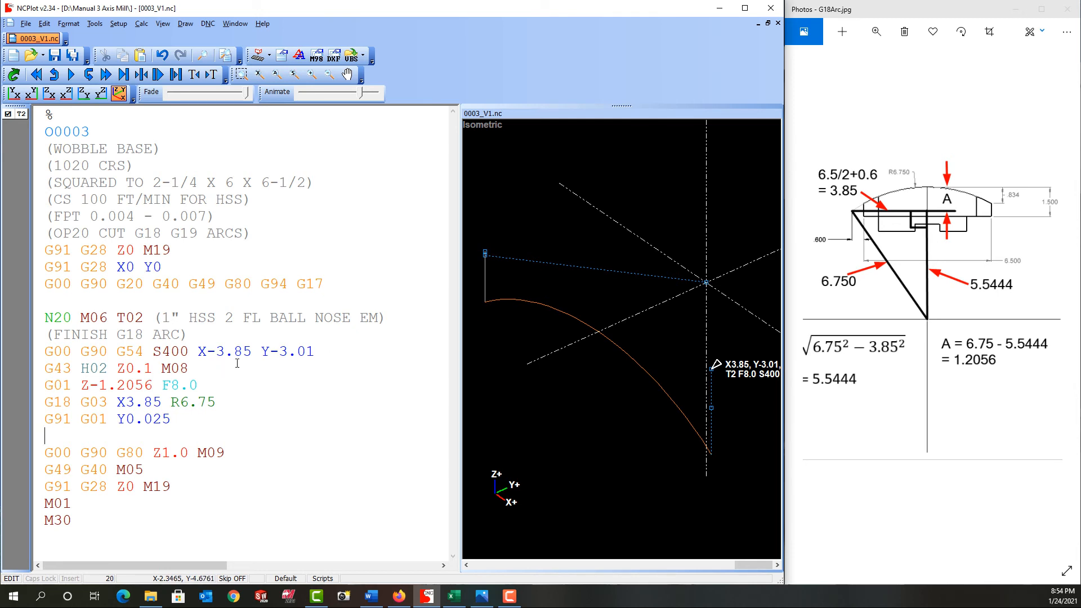
type("G02")
type(" X-3.8")
type("5 R")
type("6.75")
Prefix the return arc with G90 so it reads G90 G02 X-3.85 R6.75, and replot
left_click(15, 75)
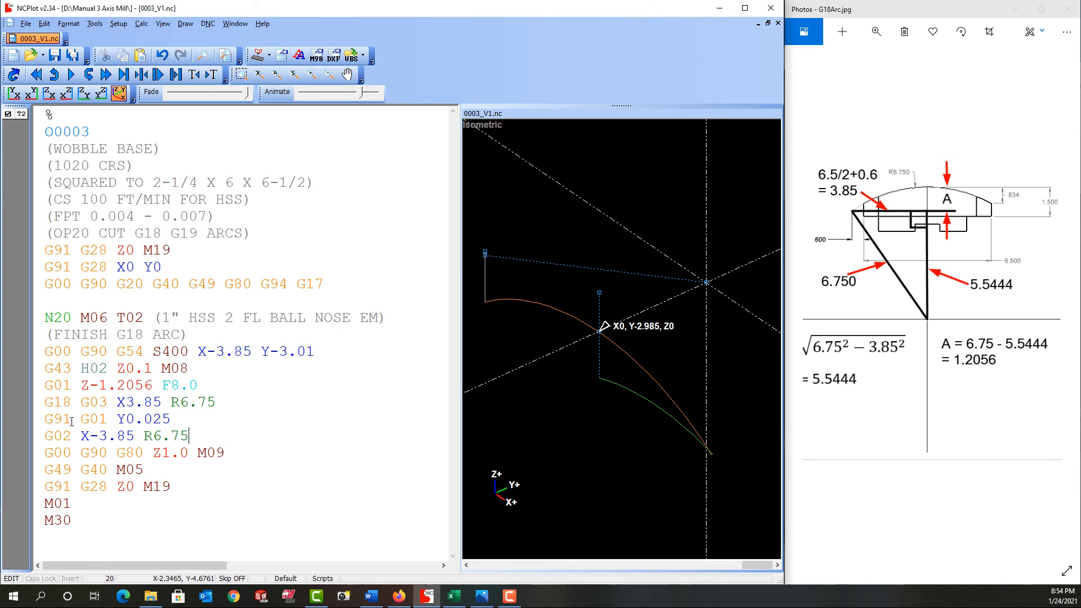
left_click(46, 434)
type("G90")
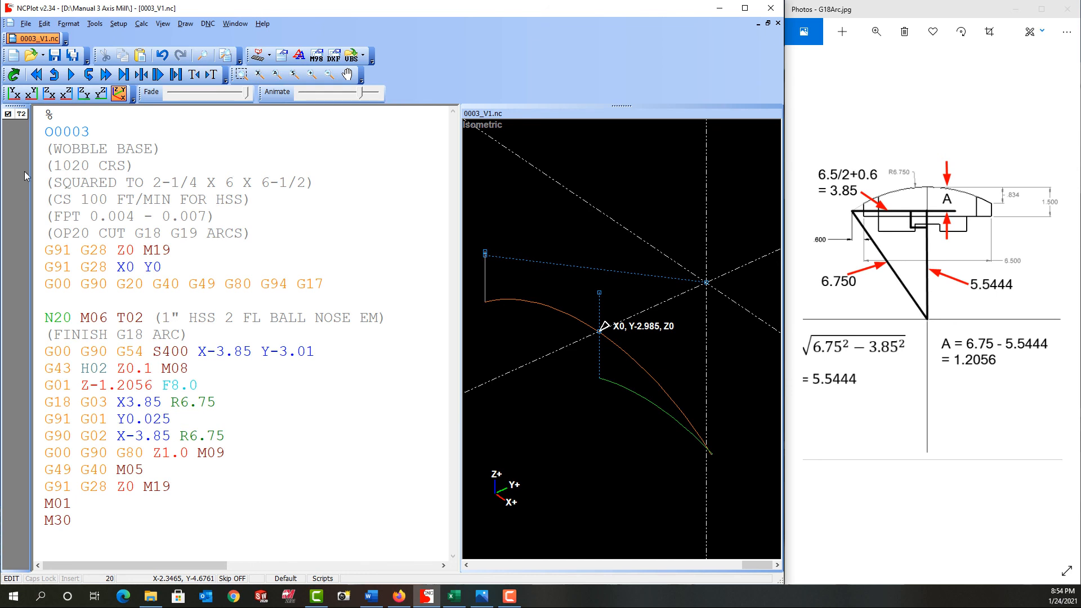
left_click(14, 74)
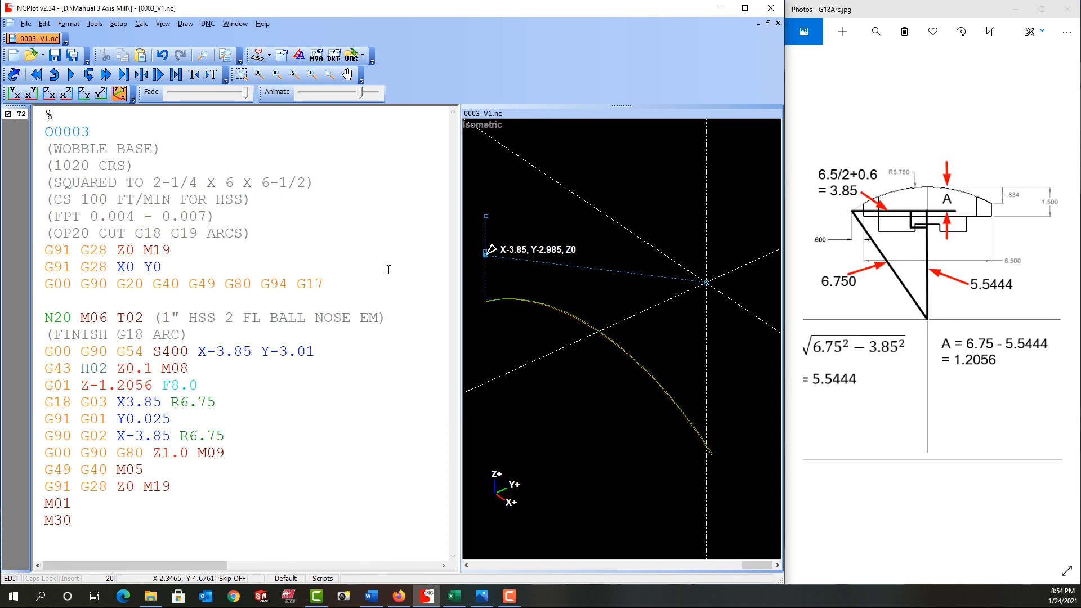
Replay the backplot from the start and select the arc and step-over lines
left_click(72, 75)
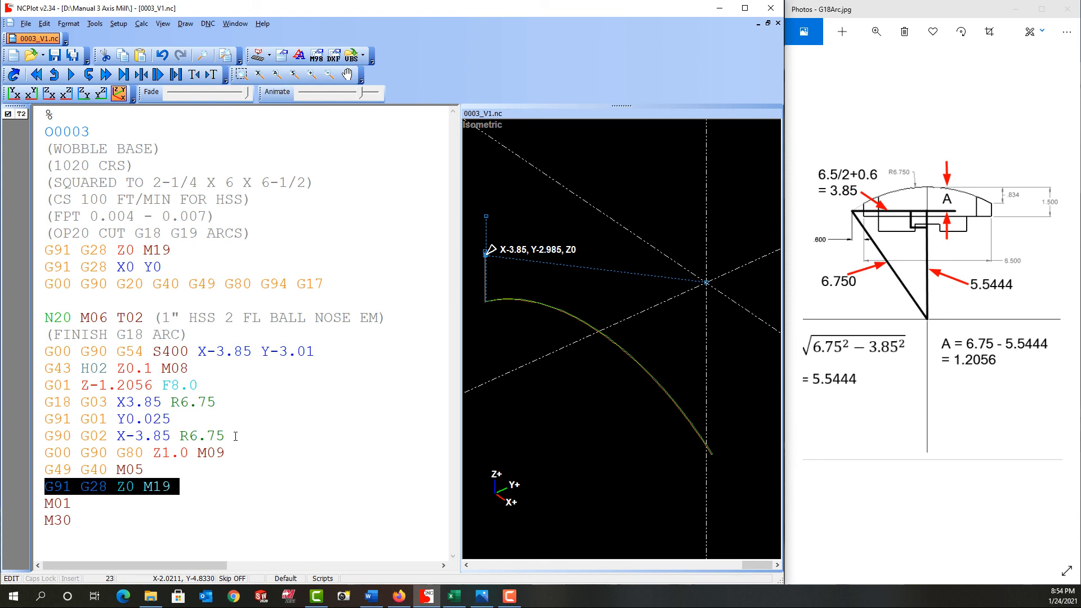
left_click_drag(235, 436, 45, 402)
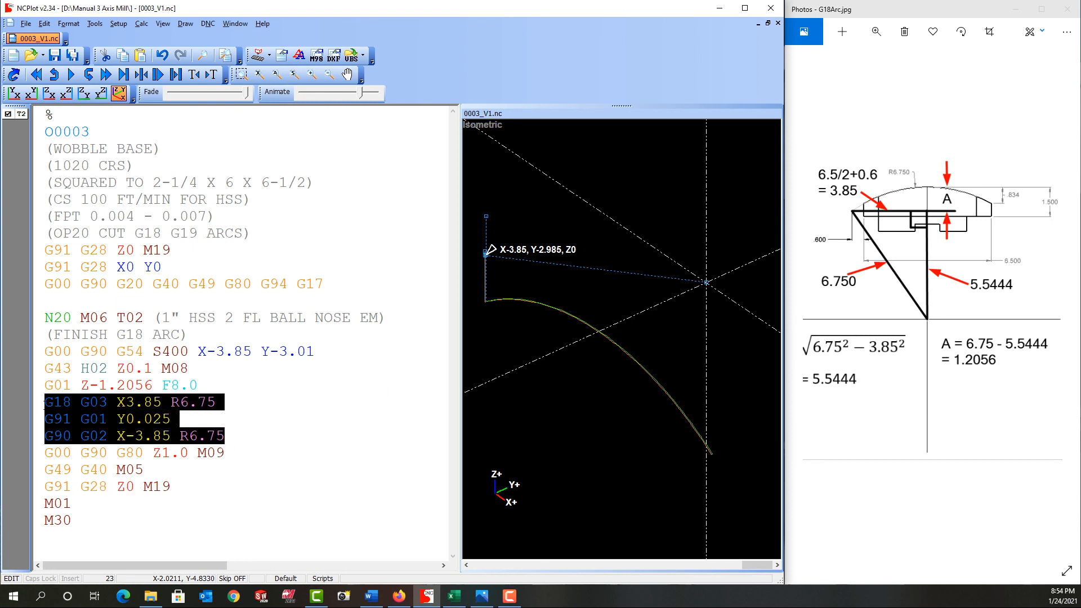